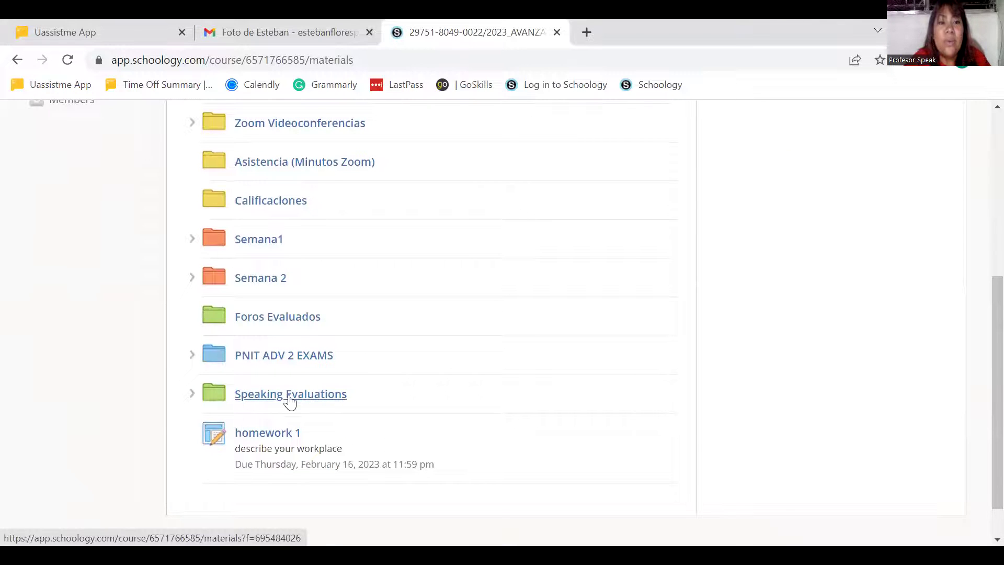
- Open the Homework assignments folder in Semana 2, read its CONVERSATON page and return to the folder
left_click(265, 282)
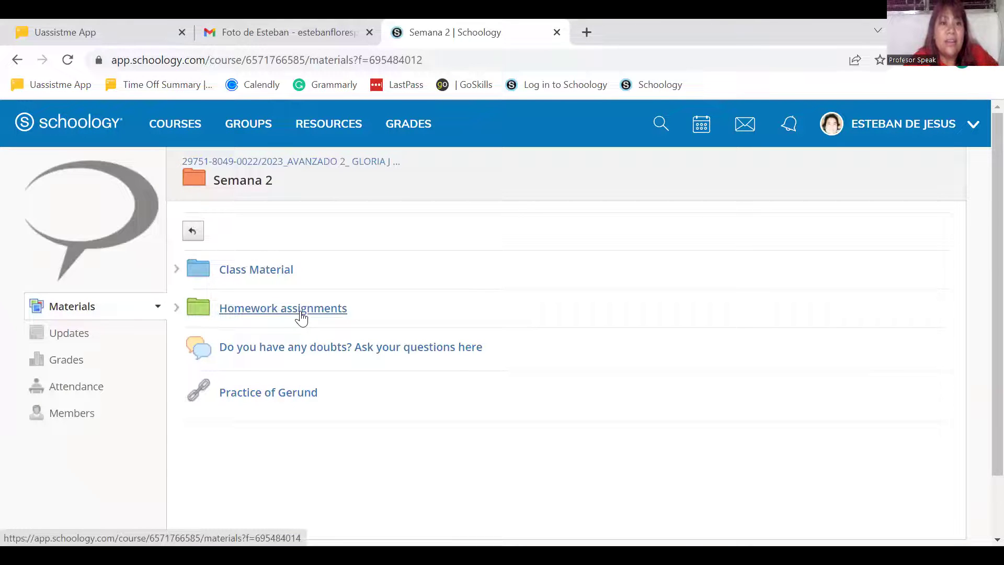
left_click(301, 313)
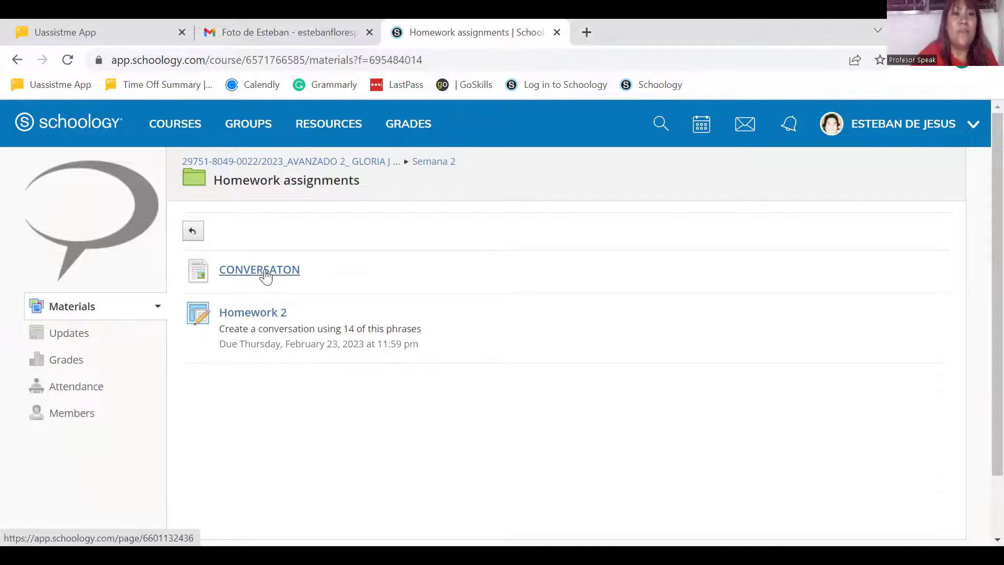
left_click(266, 273)
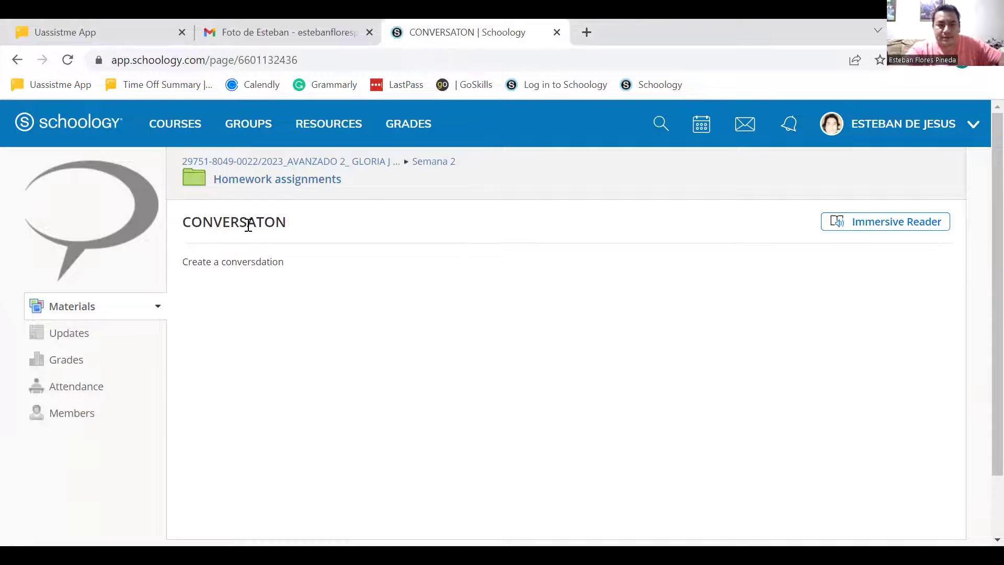
scroll(698, 478, "down", 2)
scroll(698, 479, "down", 1)
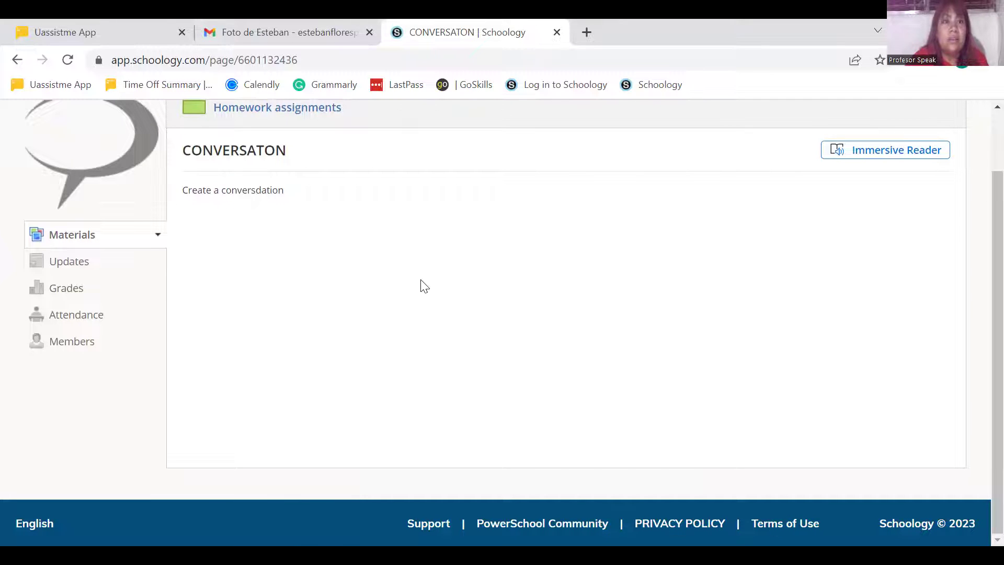
left_click(17, 59)
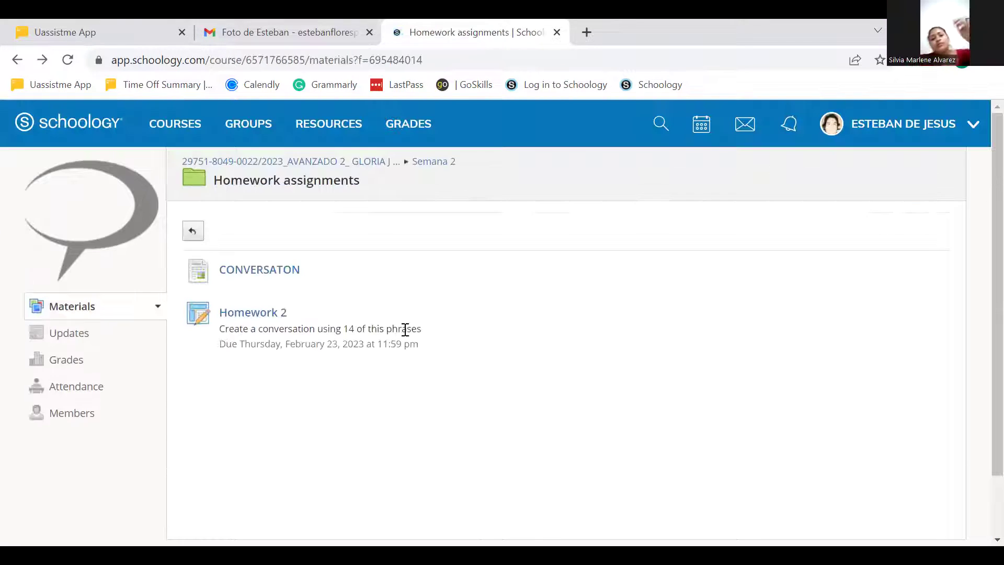
- Open the Homework 2 assignment and look through its instructions, phrase diagrams and comments section
left_click(249, 317)
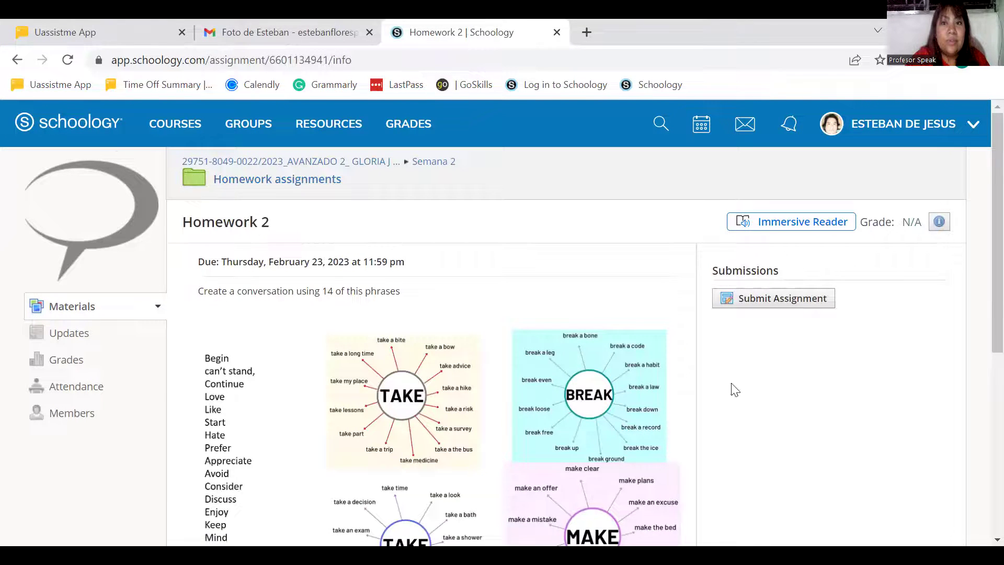
scroll(577, 384, "down", 6)
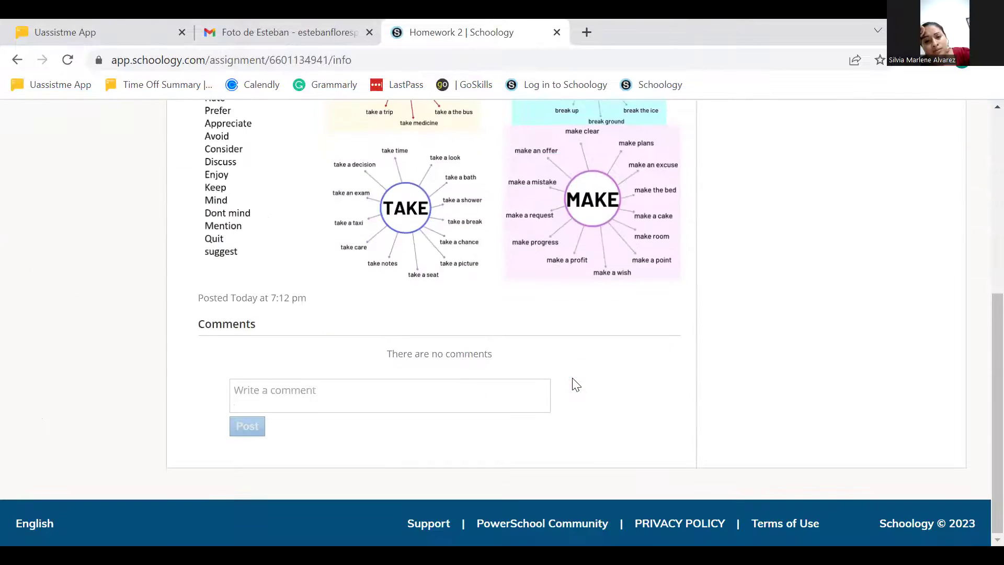
left_click(397, 391)
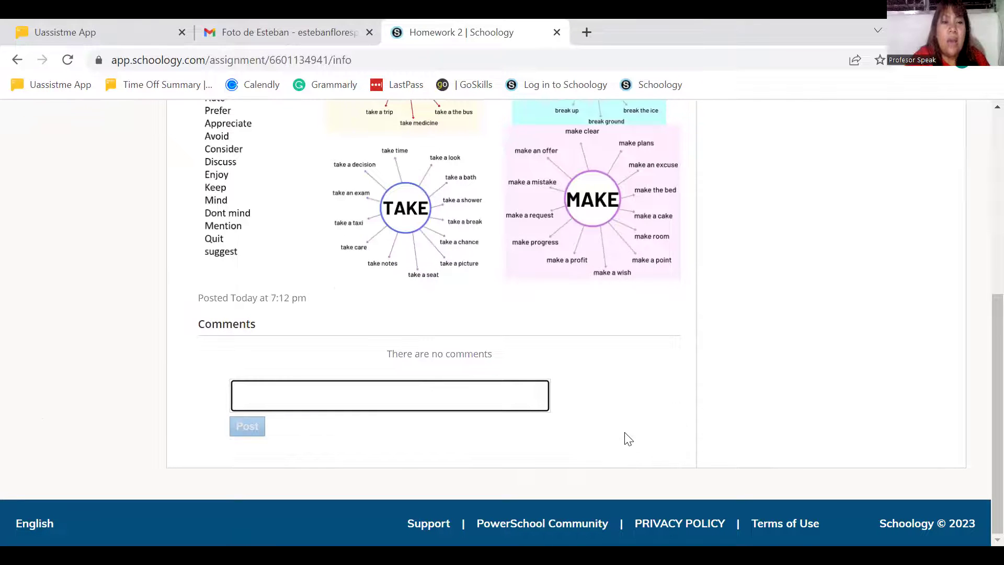
scroll(628, 438, "up", 3)
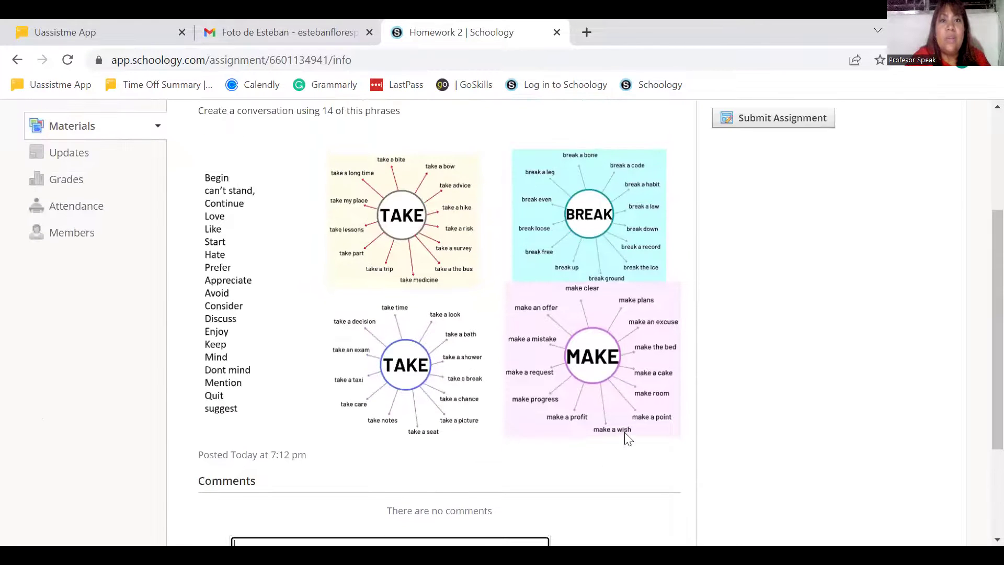
scroll(628, 439, "up", 2)
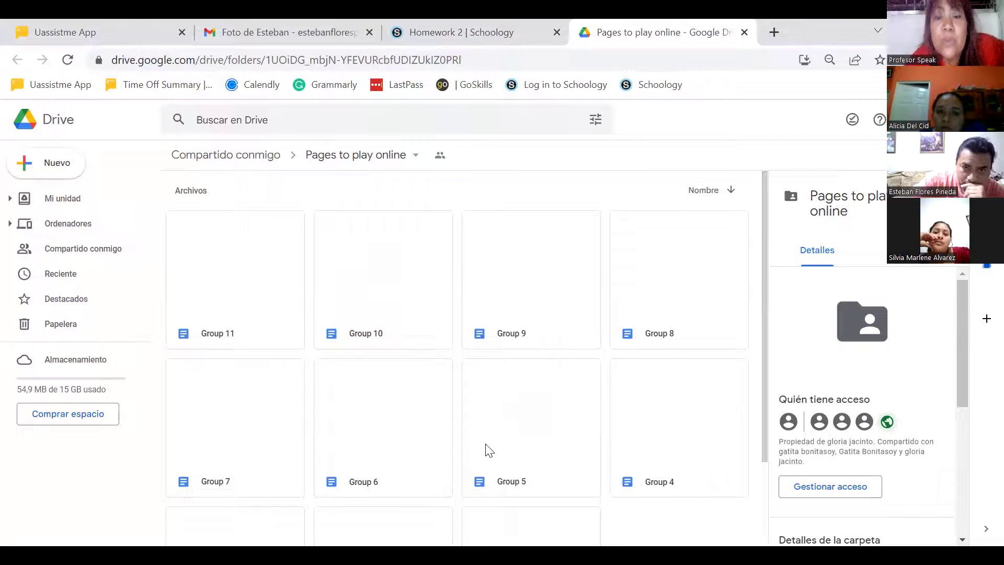
- Look through the group documents in the Pages to play online Drive folder and open Group 1
scroll(489, 450, "down", 2)
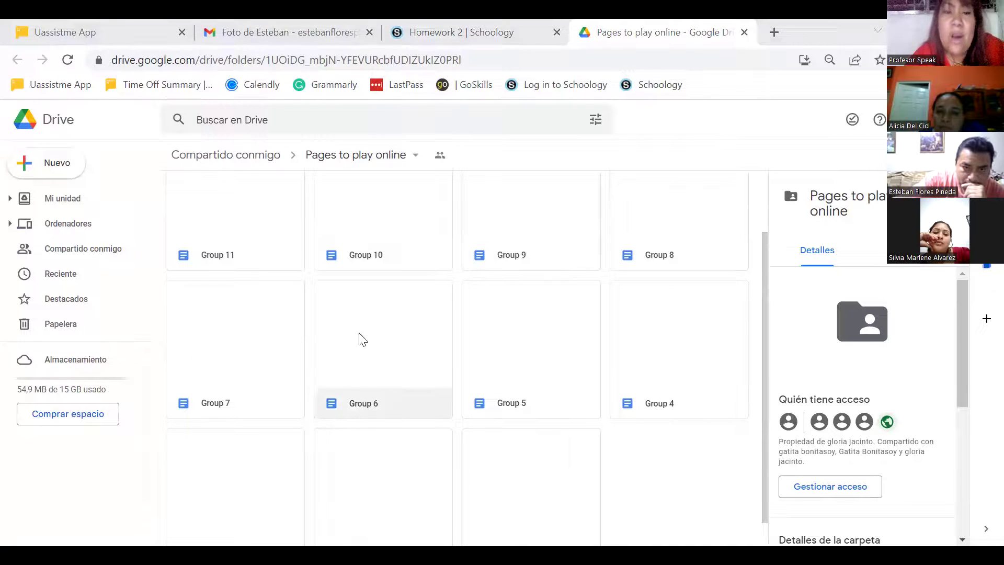
scroll(562, 356, "down", 1)
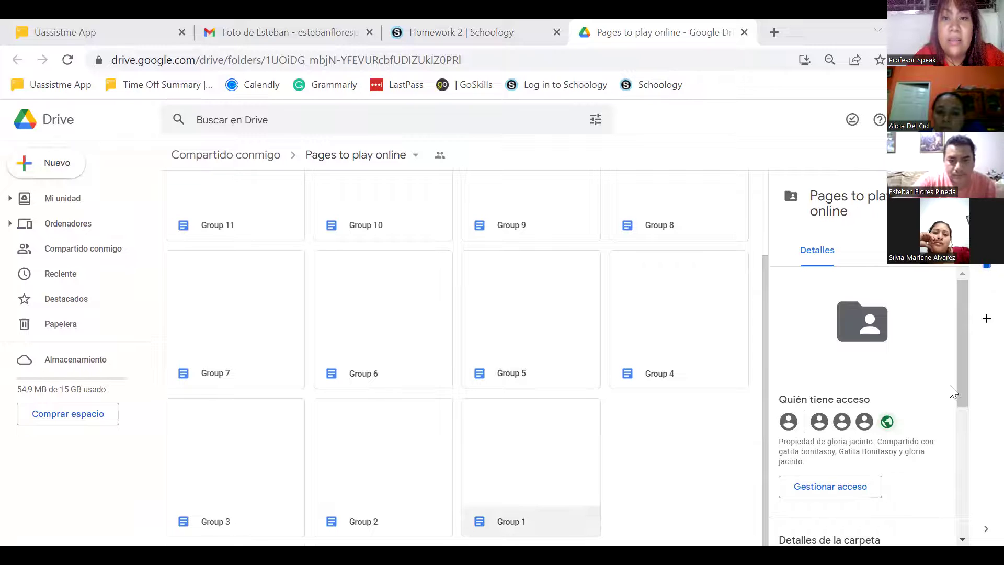
double_click(552, 464)
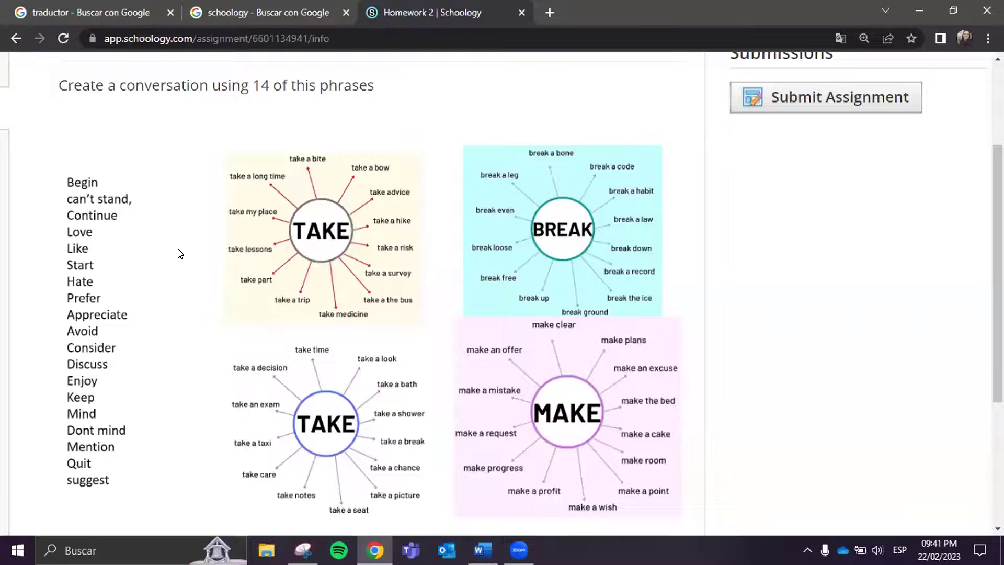
- Switch to Word and start a new entry with "1-" a few lines below the existing conversation
key("alt+Tab")
key("Return")
key("Return")
key("Return")
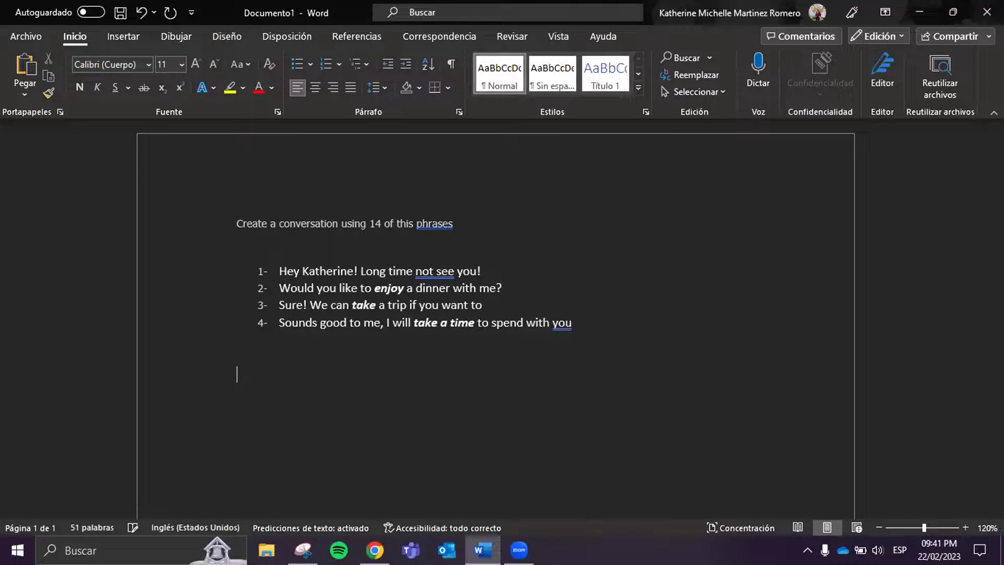
type("1-")
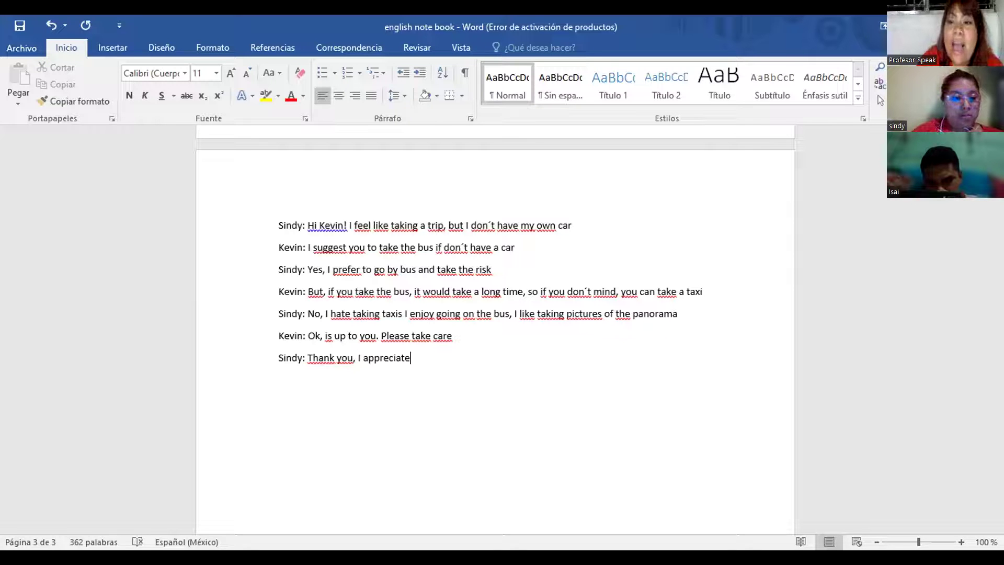
- Continue the last line of the bus trip conversation after "I appreciate" with "your worrie"
type("yu")
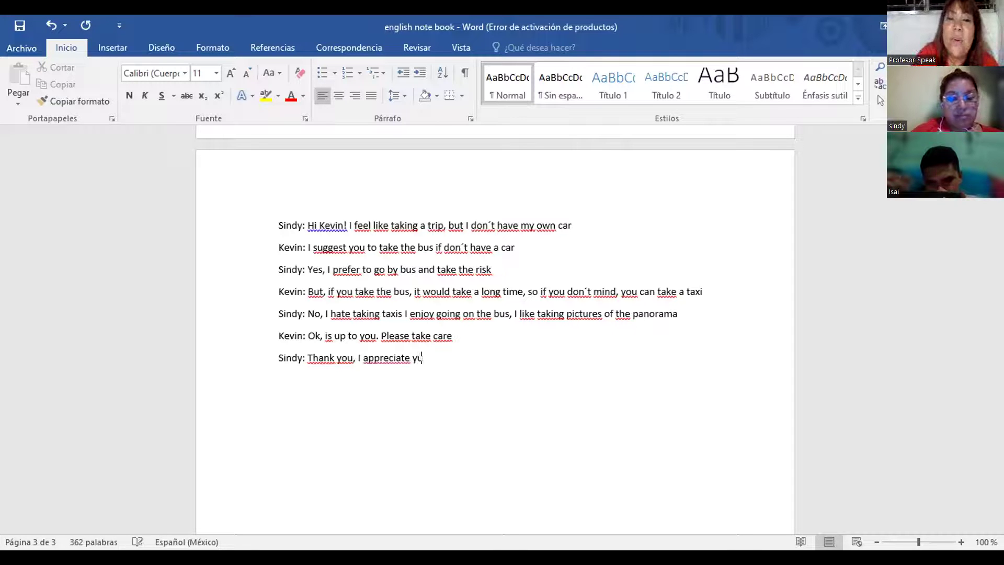
key("BackSpace")
type("our")
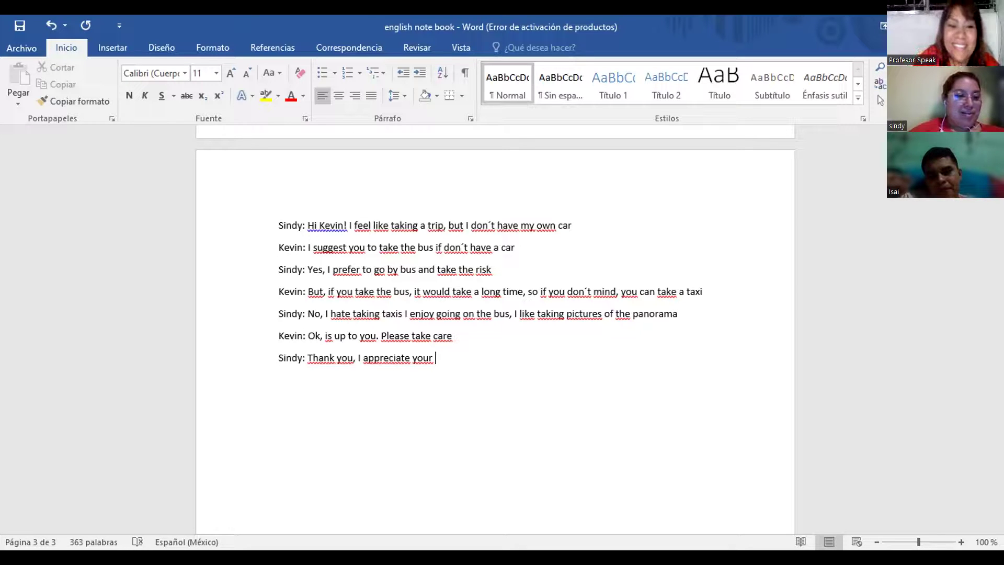
type("worri")
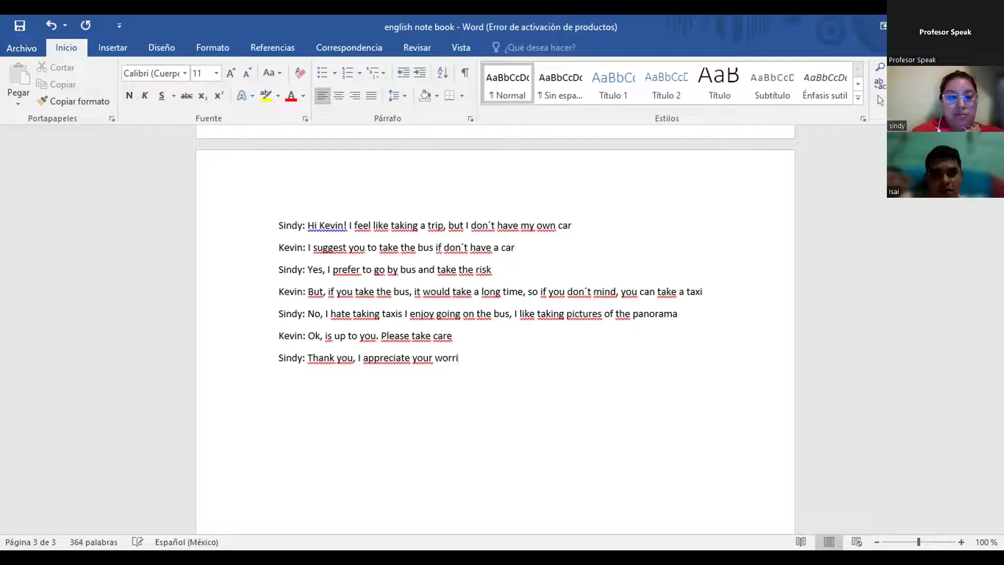
type("e")
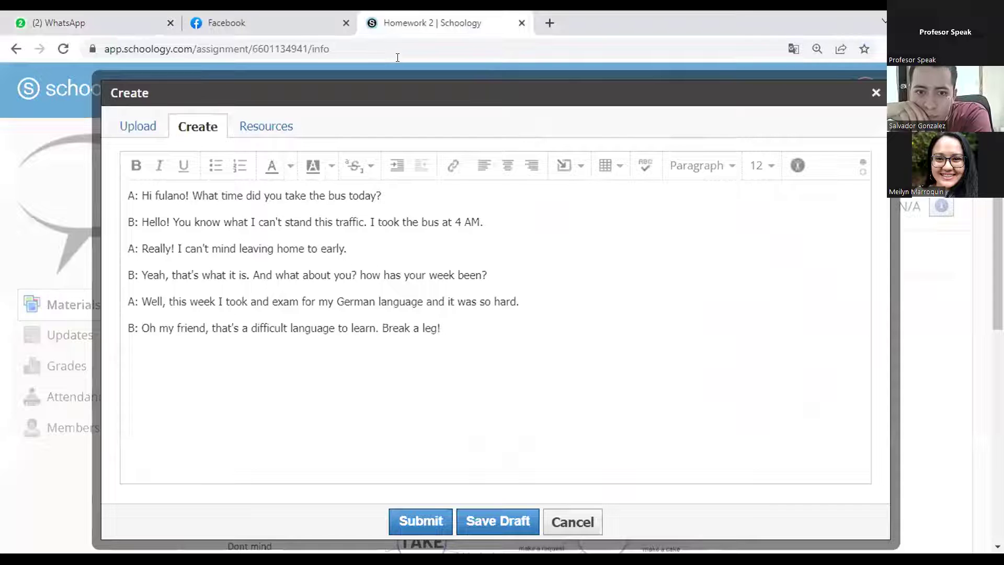
- Start a new "A:" line in the submission and add "Why are you learning that language by the way?" to the last "B:" line
type("A:")
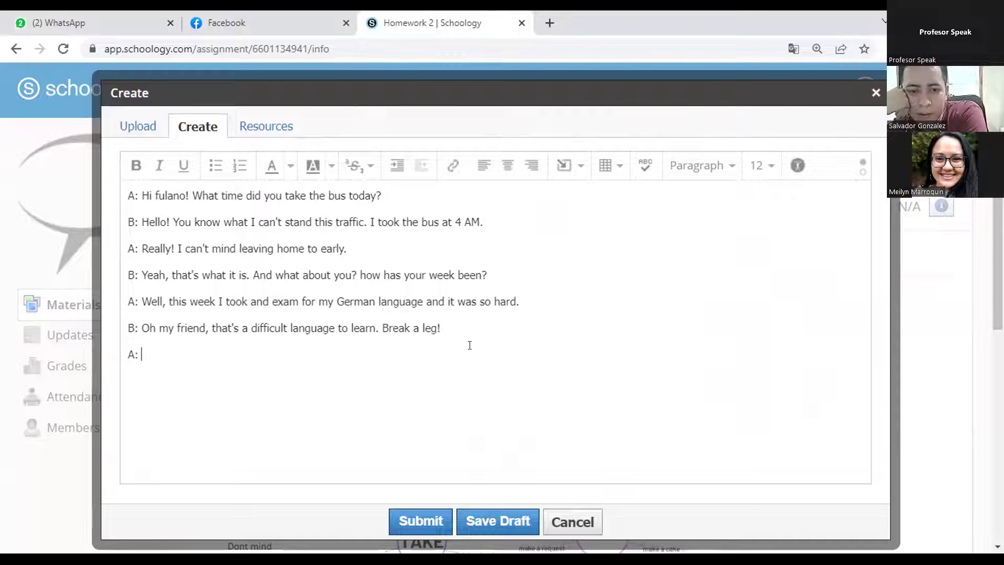
left_click(468, 325)
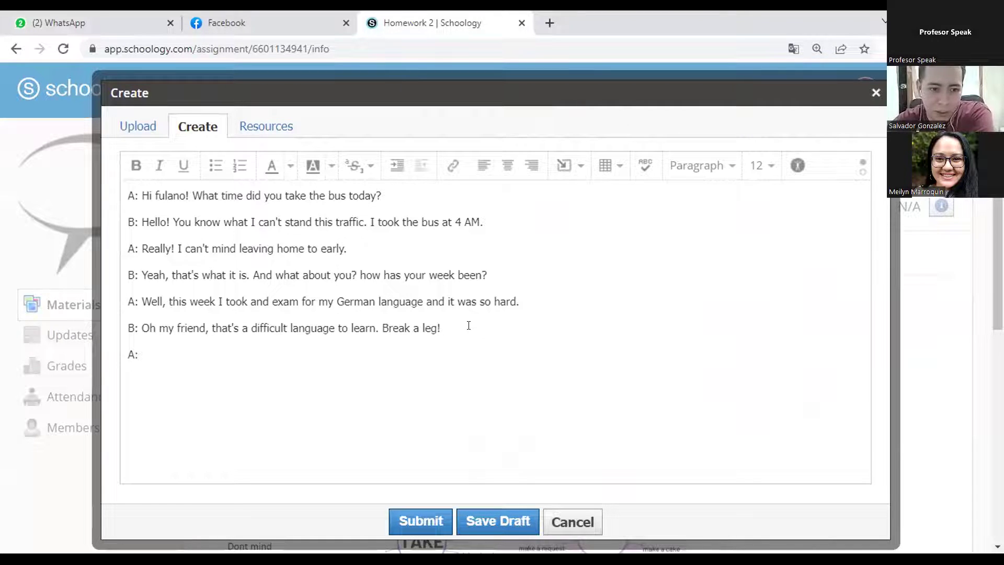
type("Why")
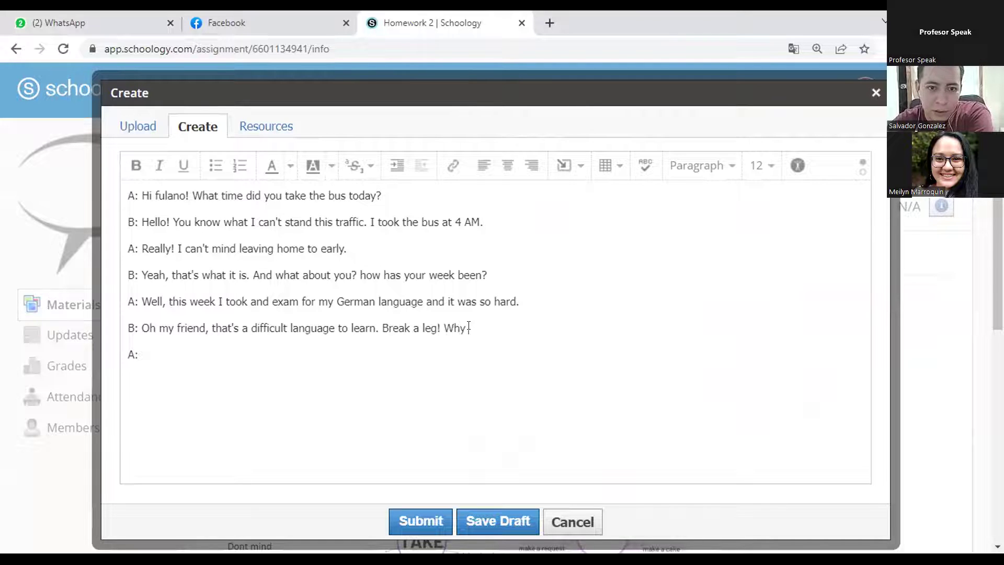
type(" are you lear")
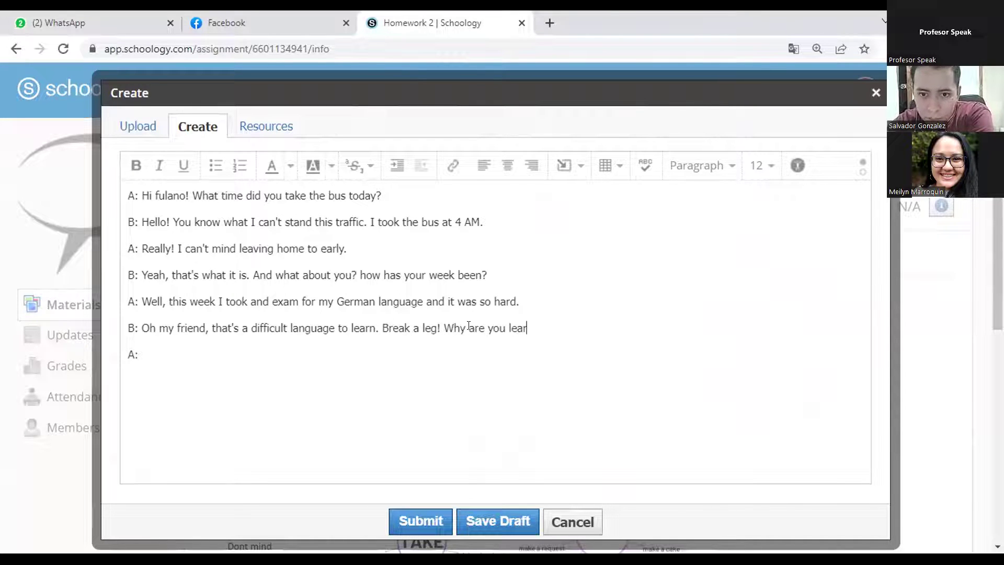
type("ning that")
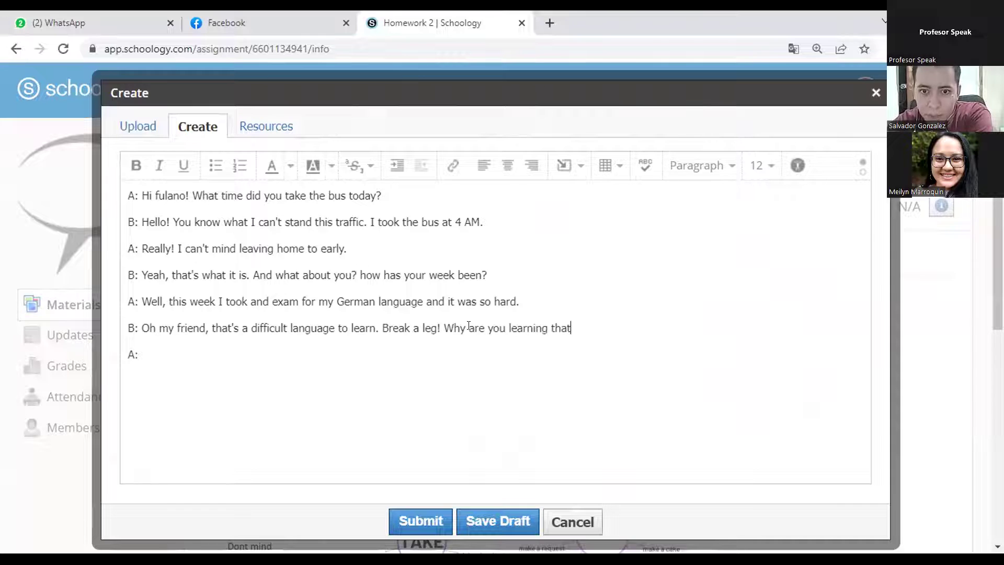
type(" language ")
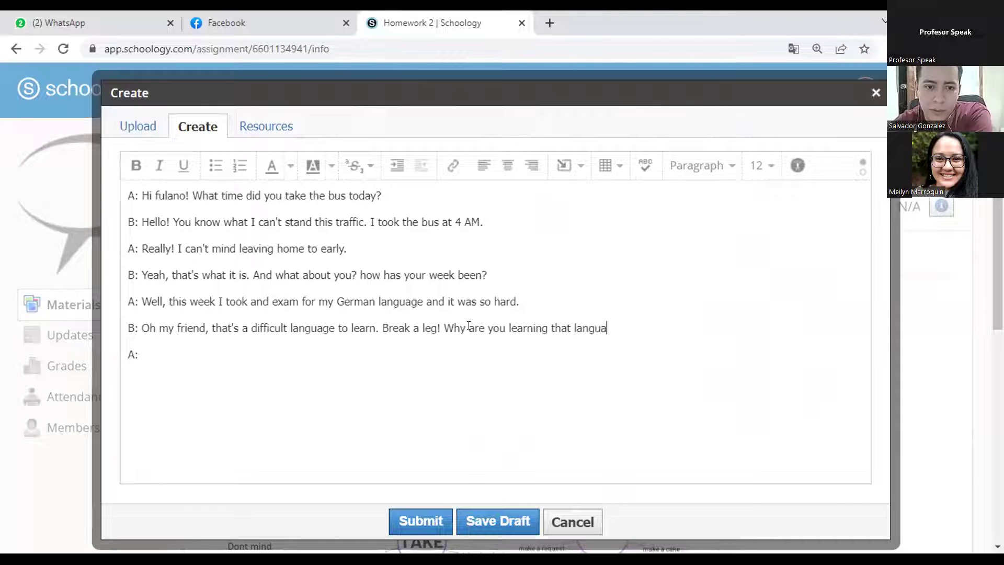
type("by the")
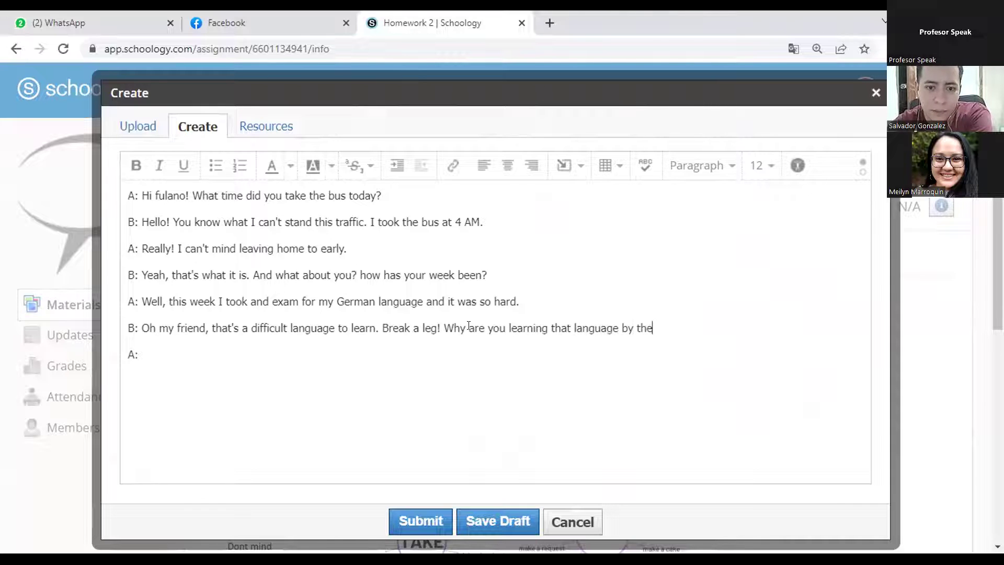
type(" way?")
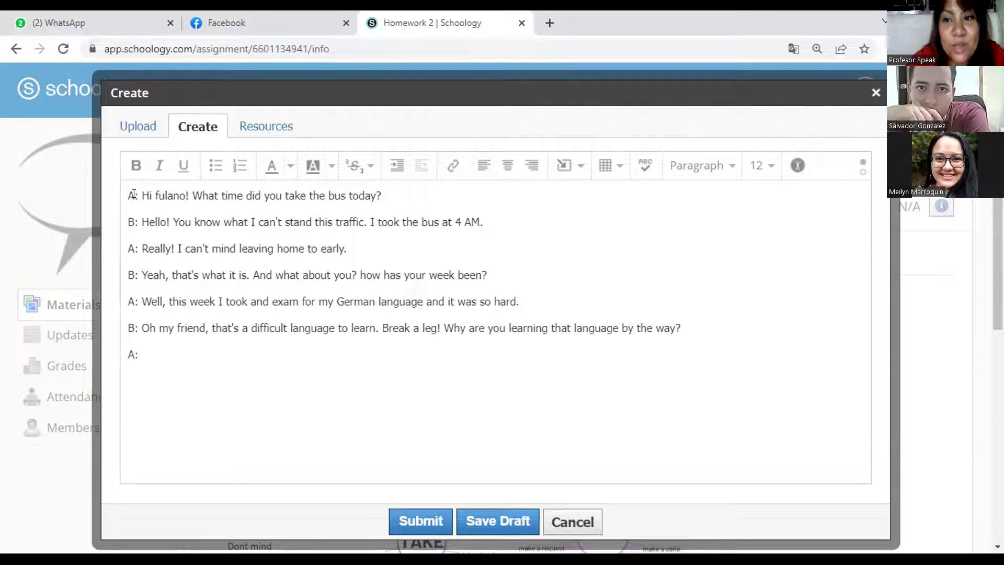
- Copy the whole A/B conversation and save the Homework 2 submission as a draft
left_click_drag(128, 194, 168, 356)
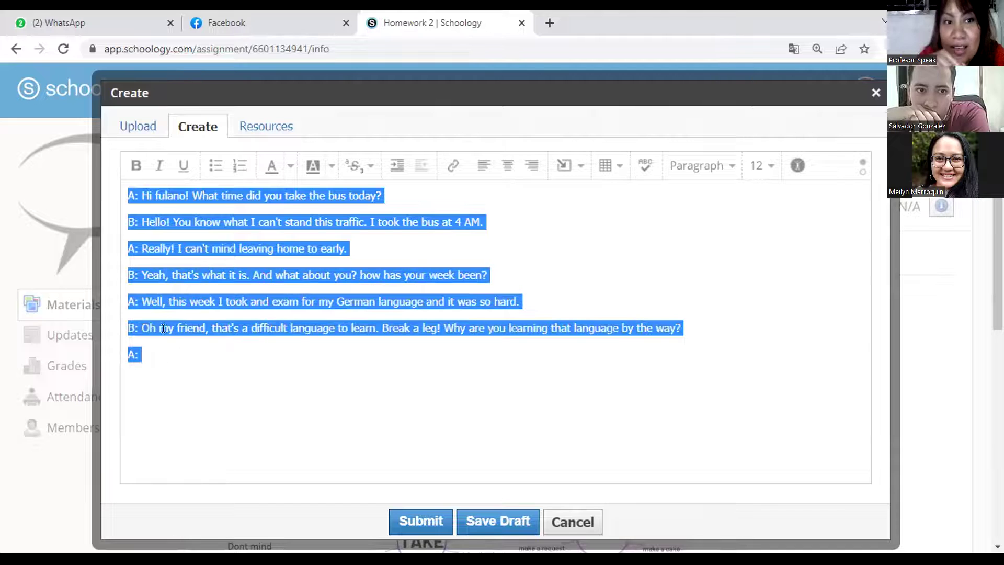
right_click(149, 344)
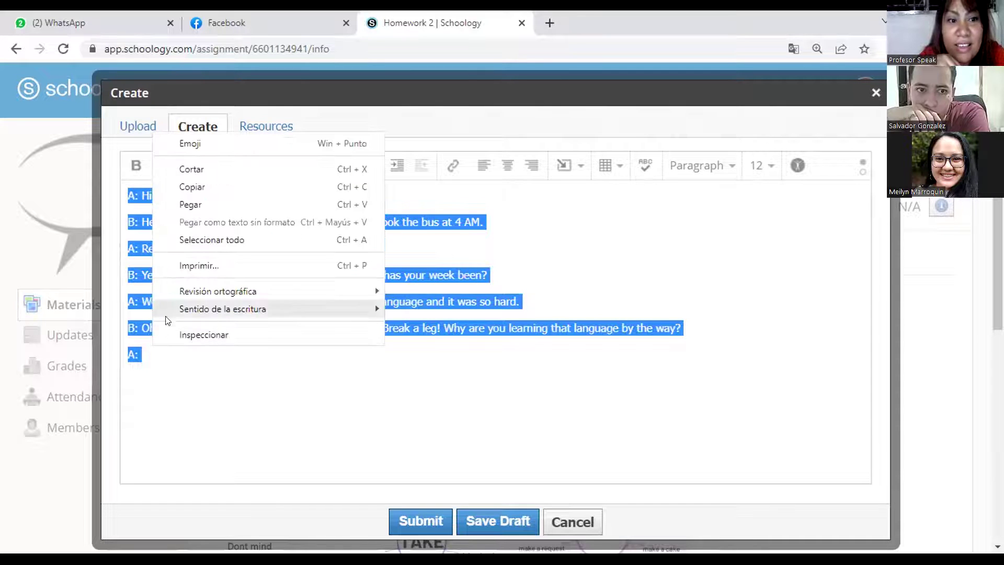
left_click(193, 188)
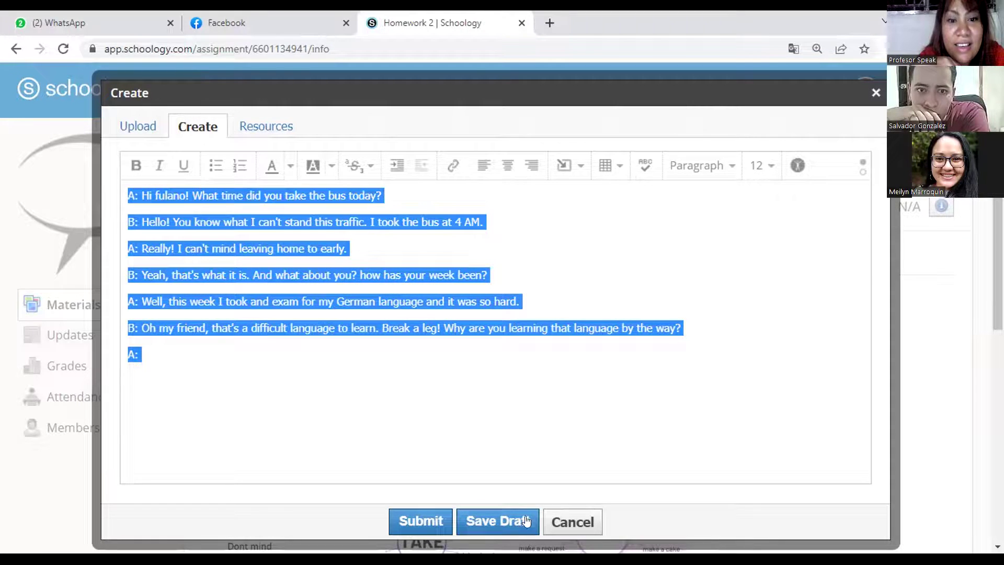
left_click(501, 520)
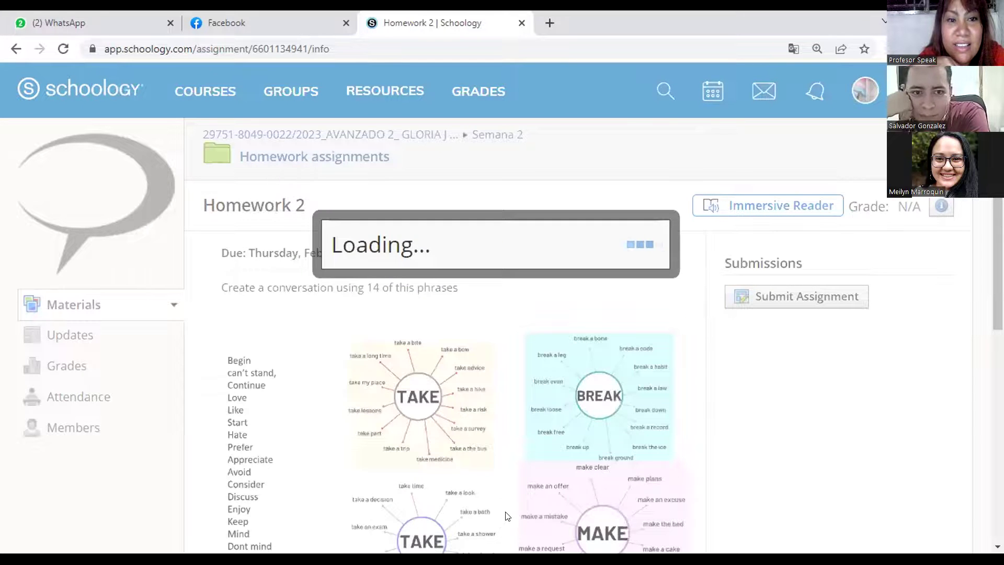
- Open the saved Homework 2 draft to check its conversation text, close it without changes and reopen it
scroll(762, 406, "down", 6)
scroll(757, 363, "up", 6)
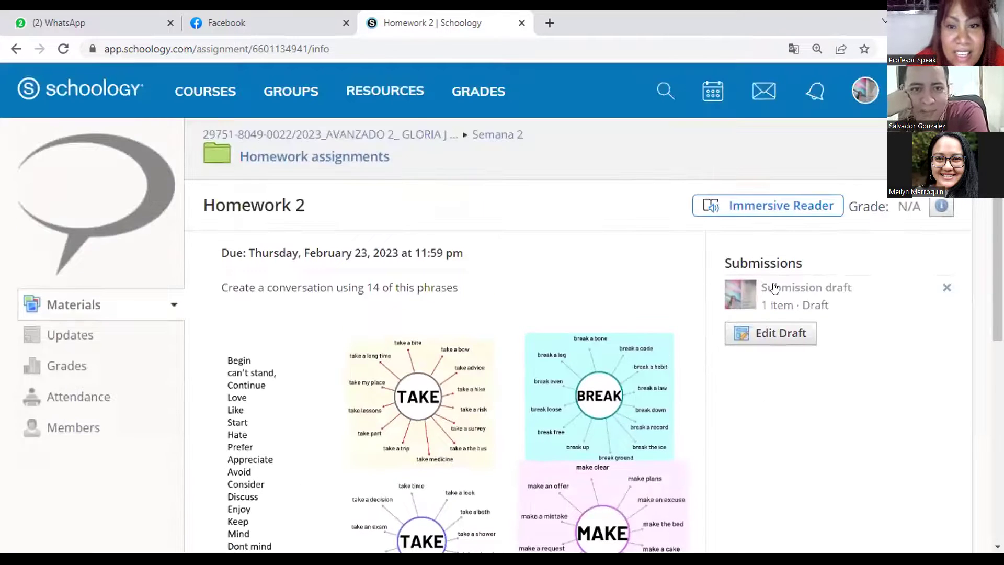
left_click(748, 335)
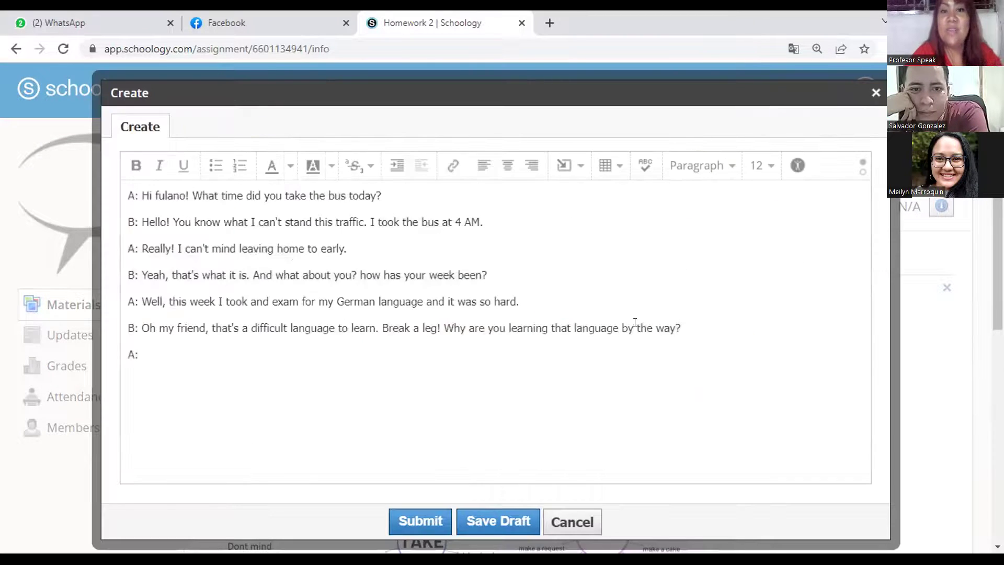
left_click(576, 522)
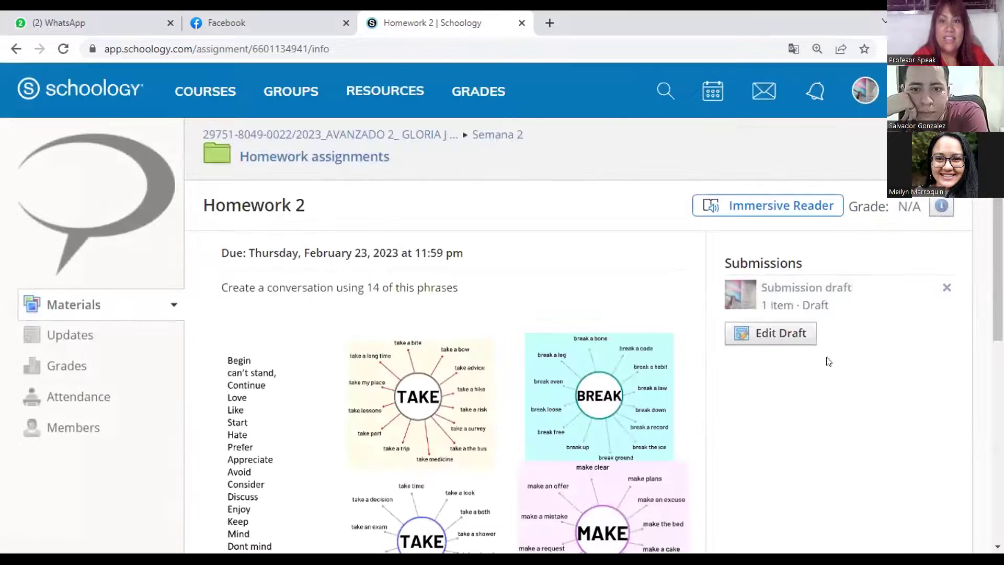
left_click(773, 336)
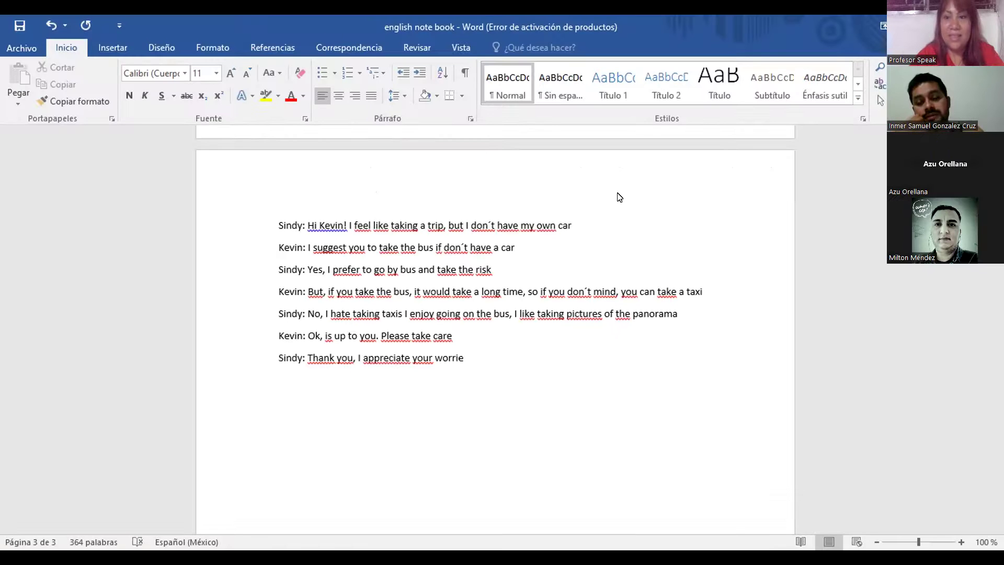
- Switch to WhatsApp to view the shared image of the TAKE, BREAK and MAKE phrases
key("alt+Tab")
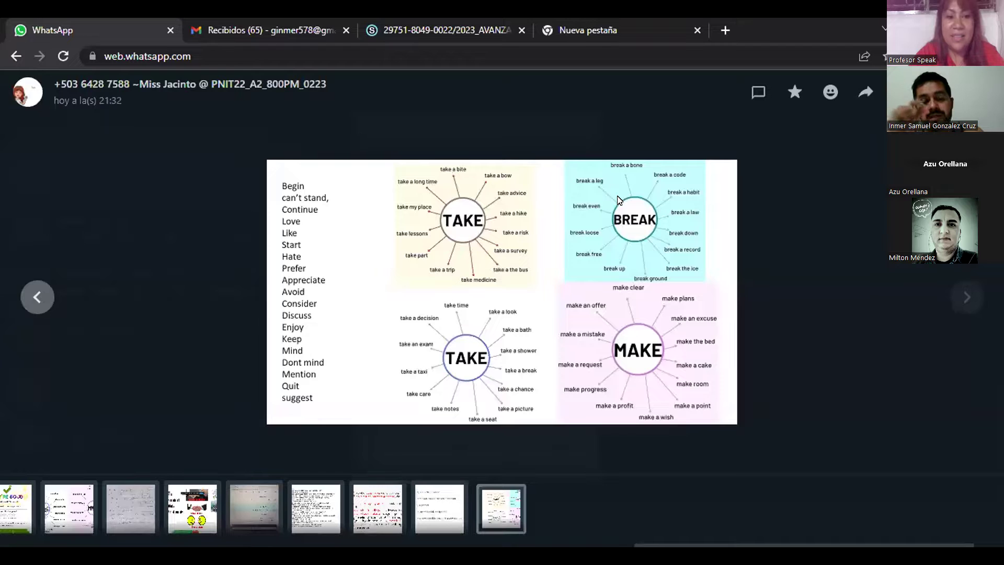